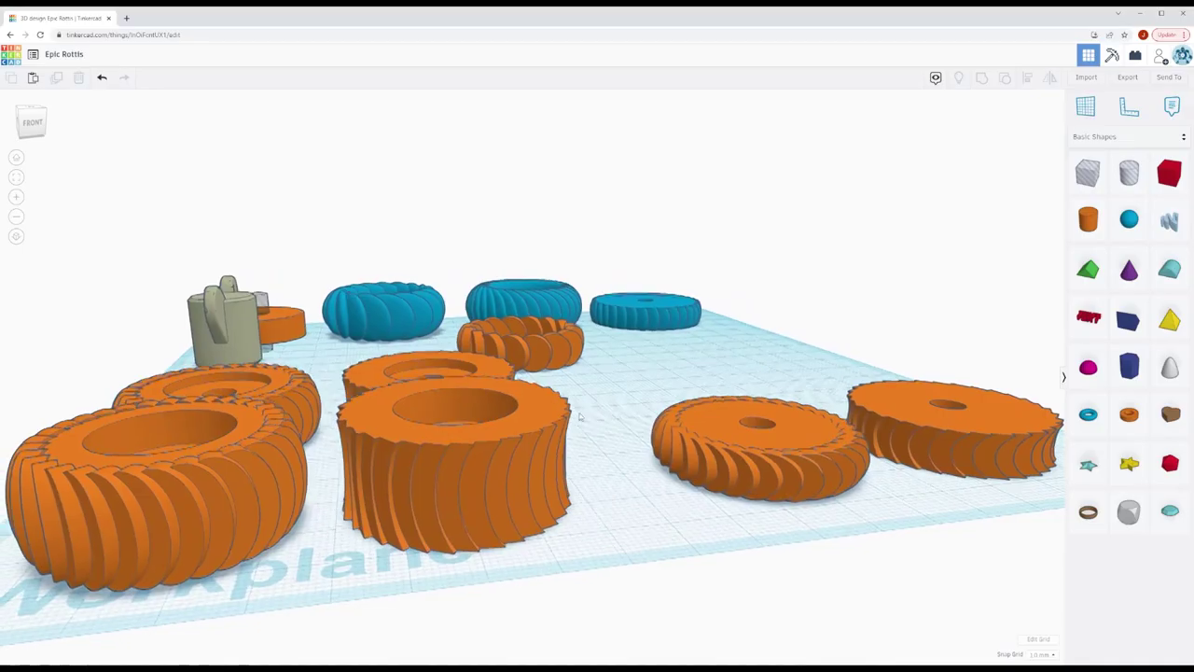
Zoom and orbit to a top-down view over the orange and blue wheels.
scroll(570, 422, "down", 5)
right_click_drag(569, 436, 566, 444)
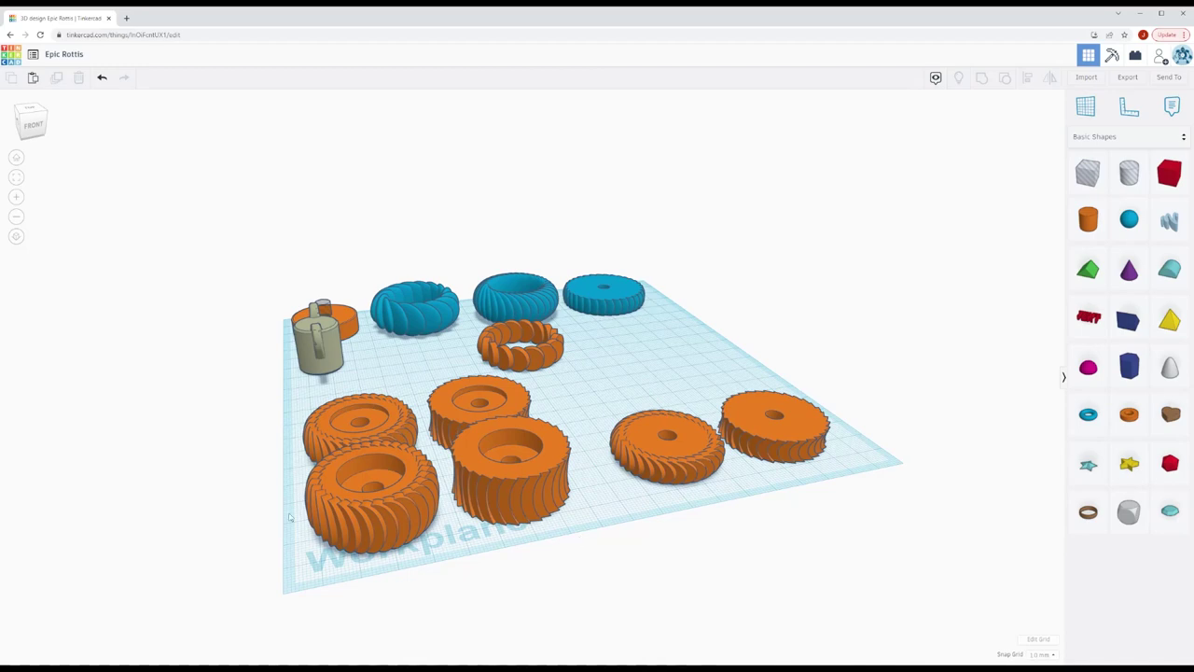
scroll(593, 511, "up", 5)
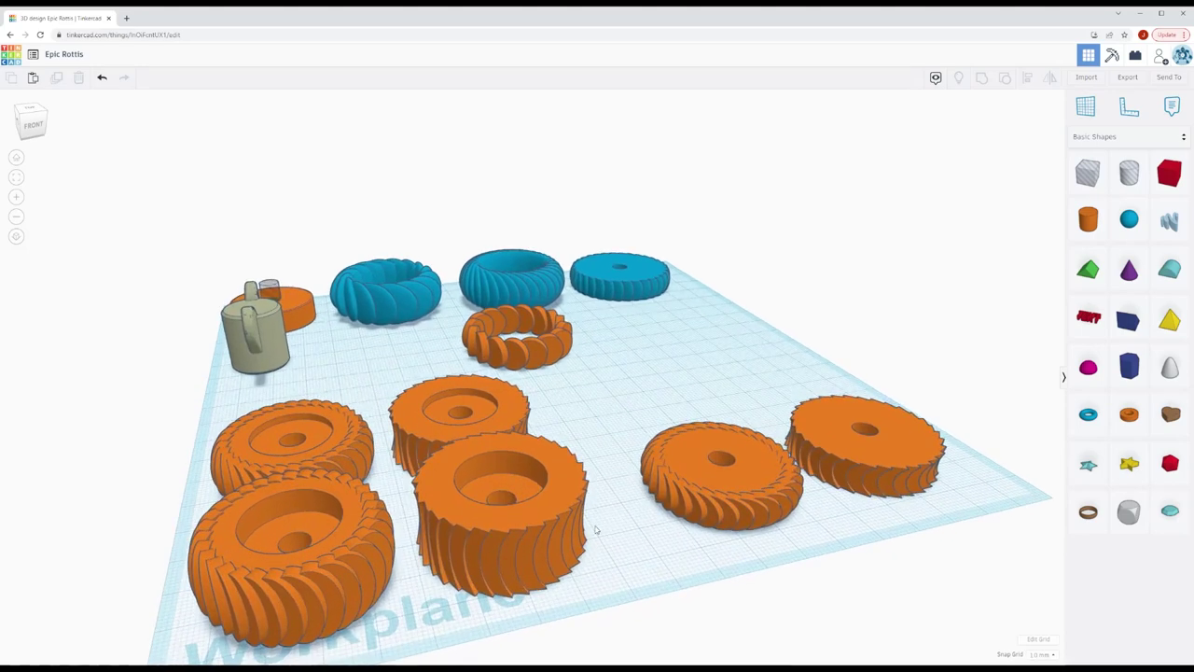
right_click_drag(554, 416, 539, 457)
scroll(520, 291, "up", 3)
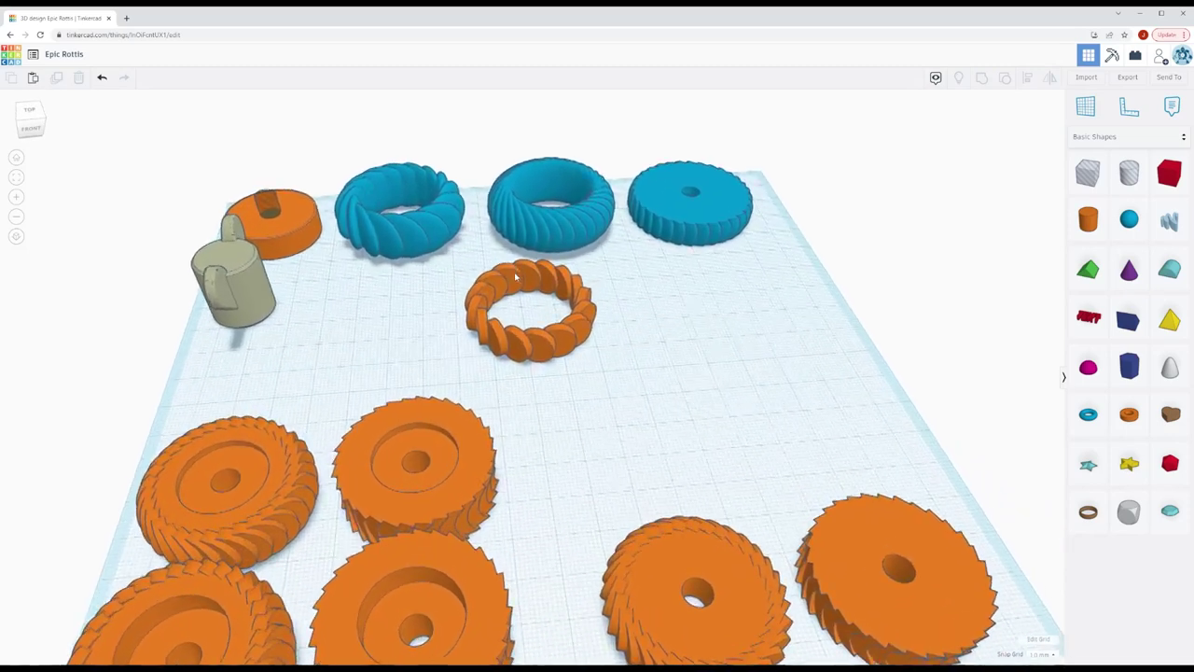
Nudge the orange twisted-disc ring to the right across the workplane.
left_click(575, 372)
left_click_drag(576, 372, 643, 397)
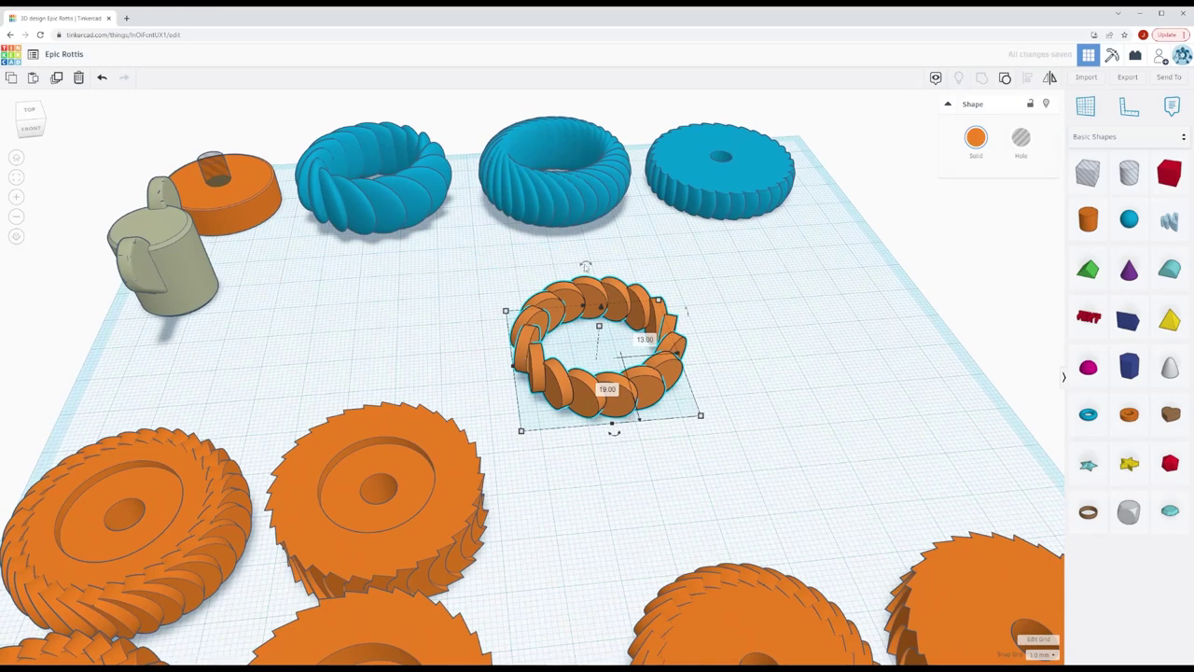
left_click(578, 485)
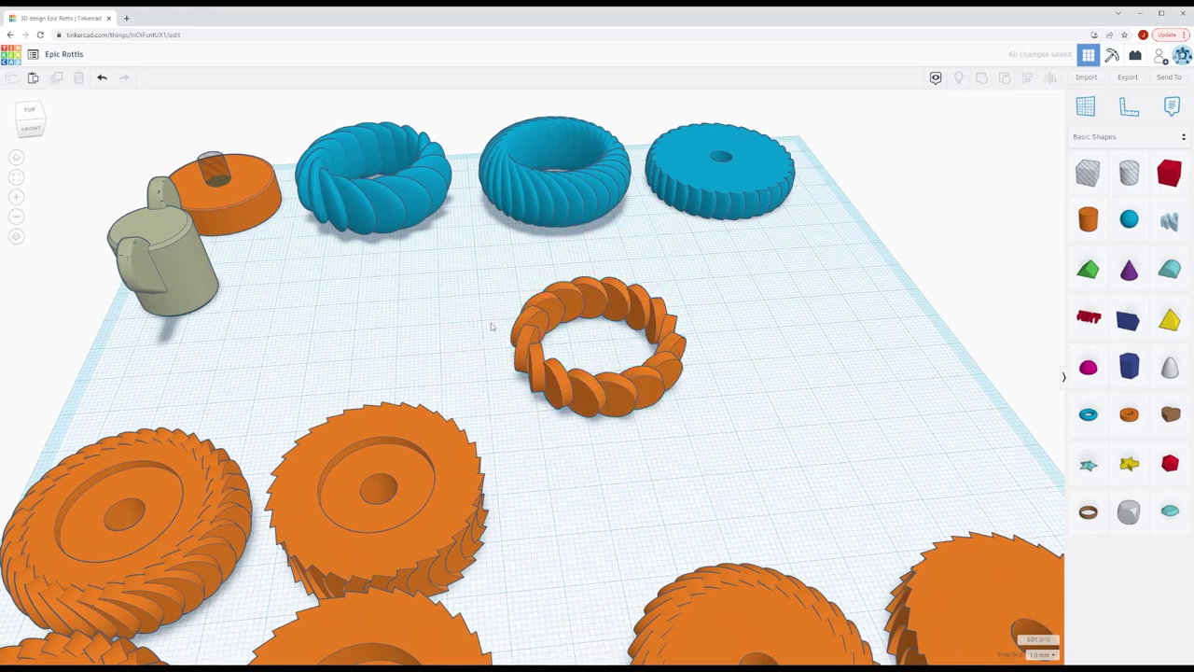
Drag the beige driver tool from the back corner to beside the orange ring.
scroll(583, 482, "down", 5)
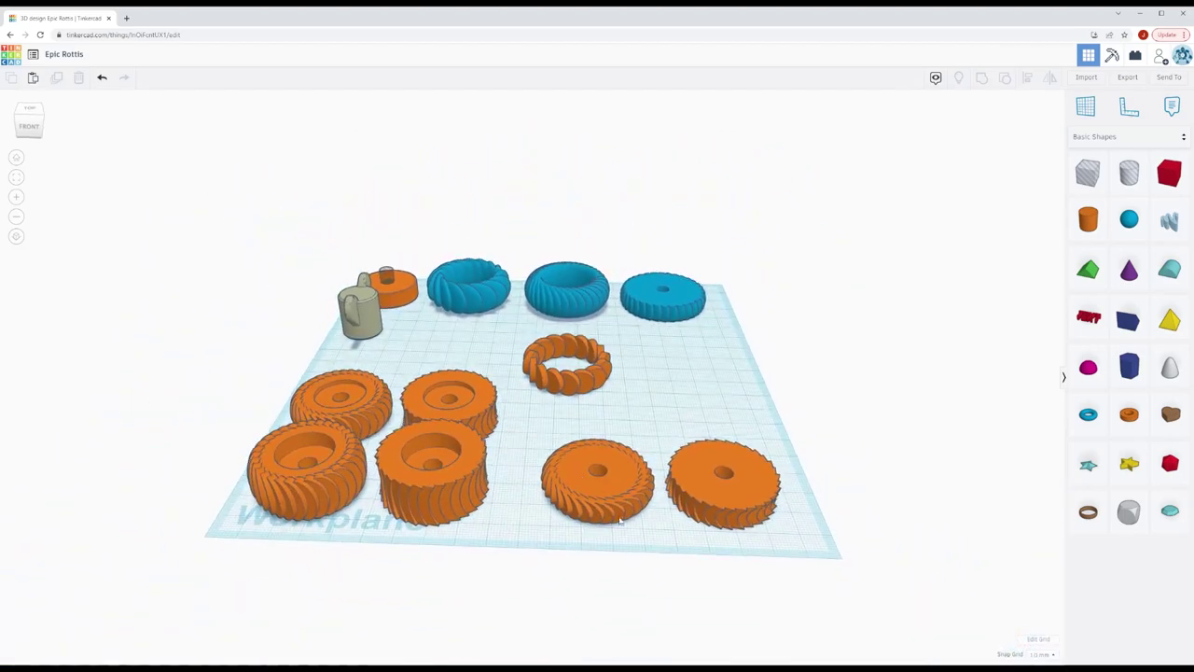
scroll(583, 483, "up", 3)
left_click(591, 535)
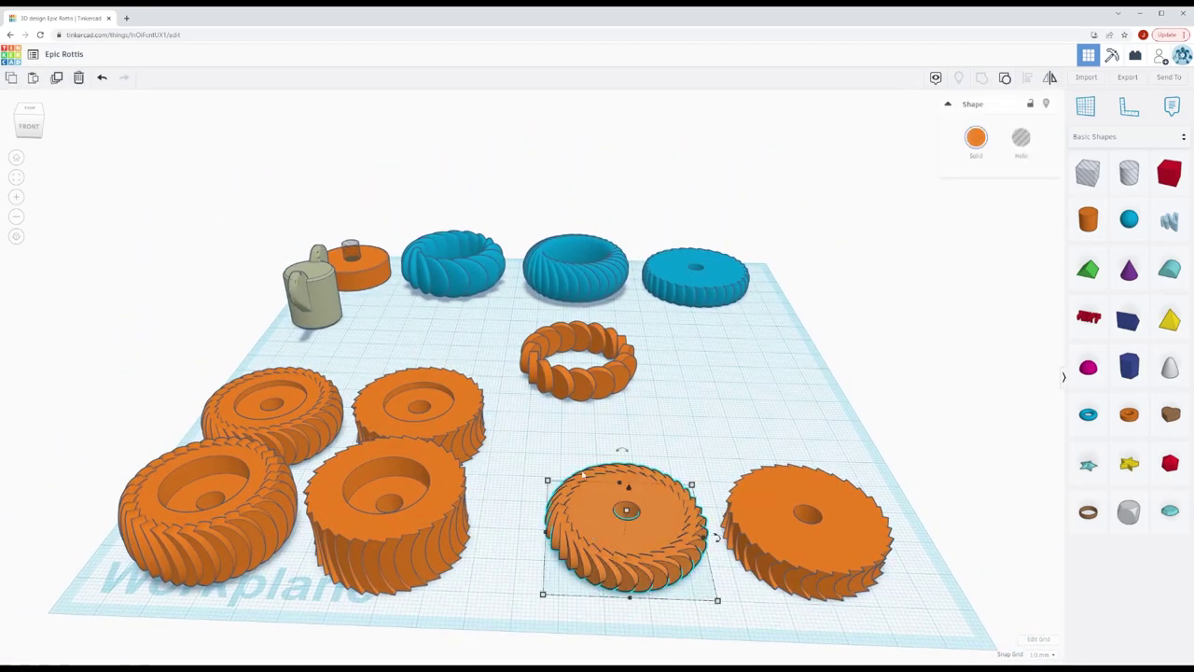
mouse_move(317, 285)
left_mouse_down()
mouse_move(417, 289)
mouse_move(545, 326)
mouse_move(550, 347)
mouse_move(537, 321)
mouse_move(334, 298)
left_mouse_up()
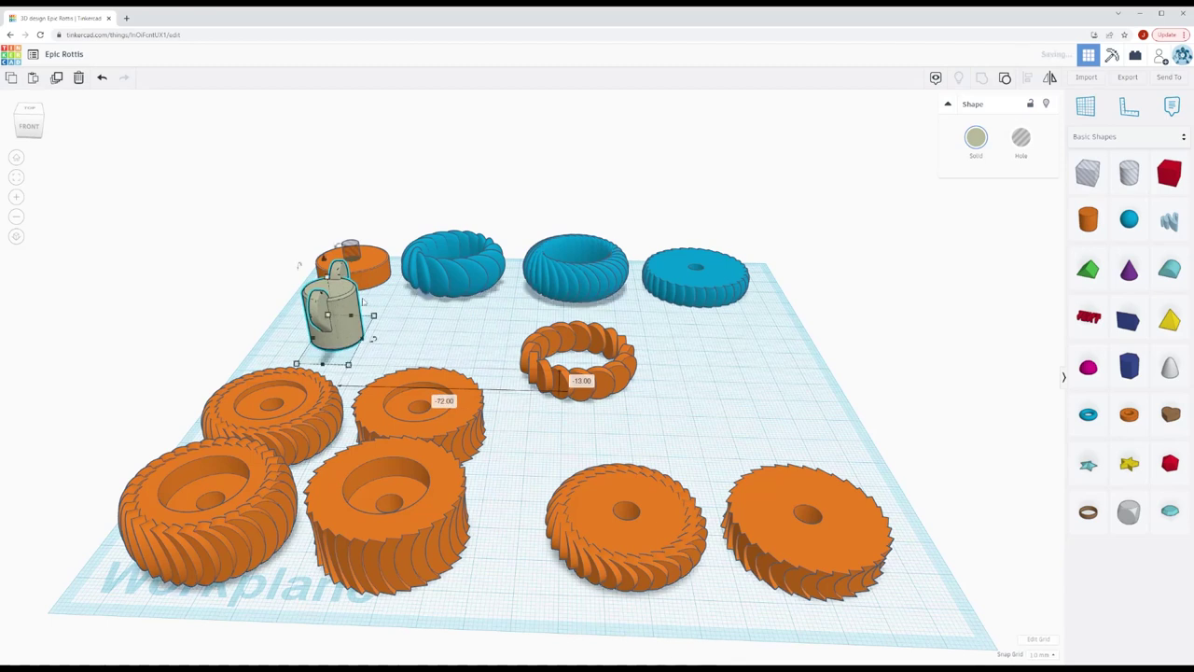
Ungroup the bottom-middle orange wheel and pull its hole, toothed disc and cylinder apart.
left_click(620, 542)
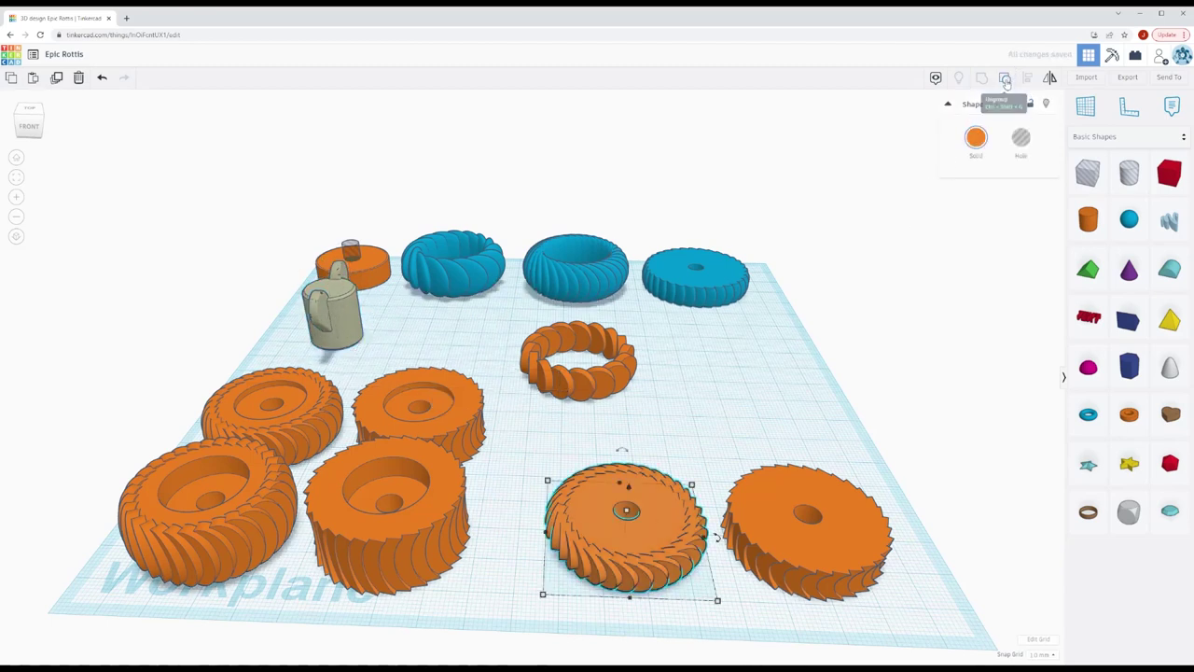
left_click(1006, 80)
key("ctrl+z")
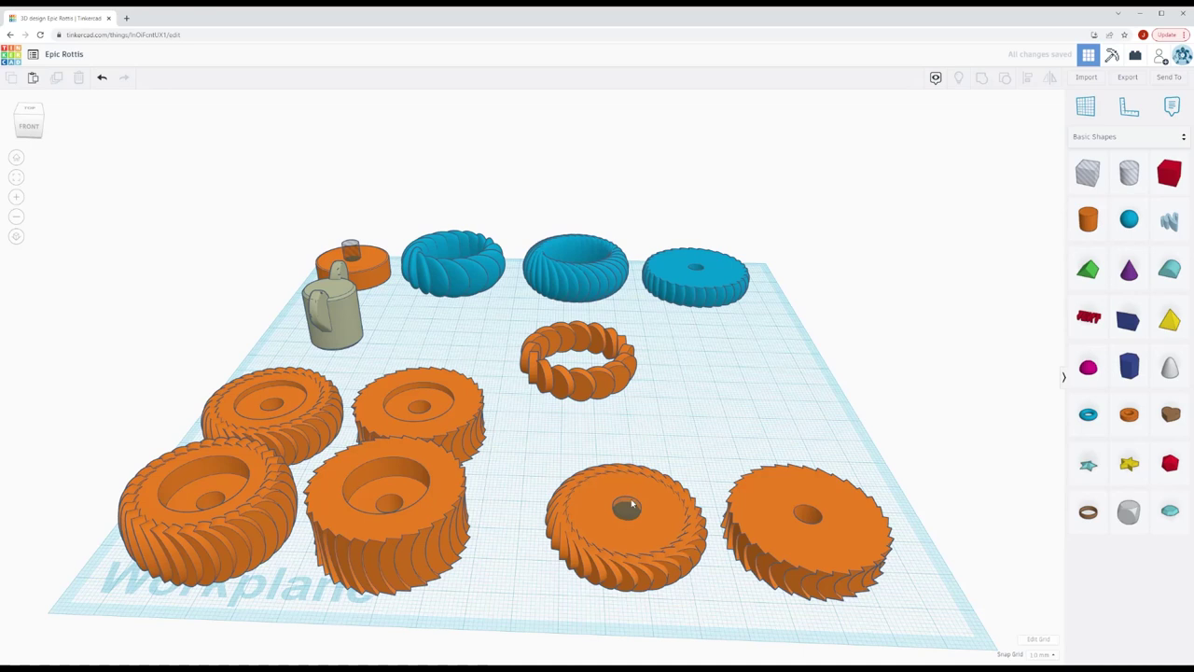
left_click_drag(627, 499, 629, 411)
left_click(601, 510)
left_click(606, 577)
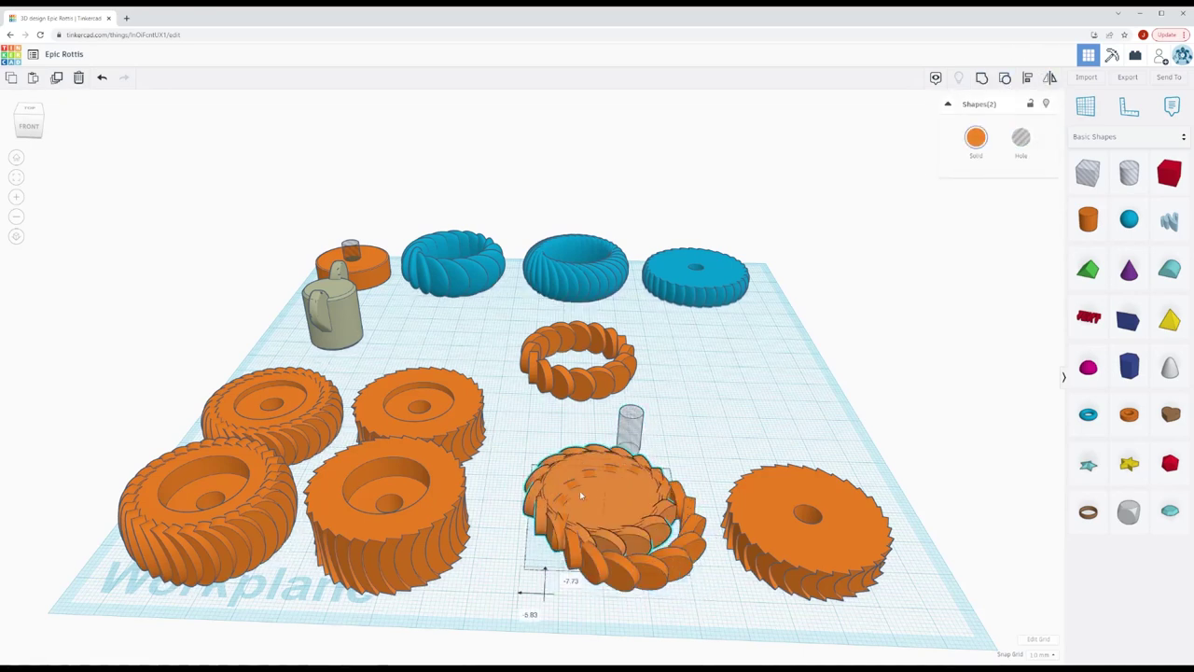
left_click_drag(627, 513, 559, 439)
left_click_drag(667, 487, 698, 438)
left_click_drag(560, 439, 573, 532)
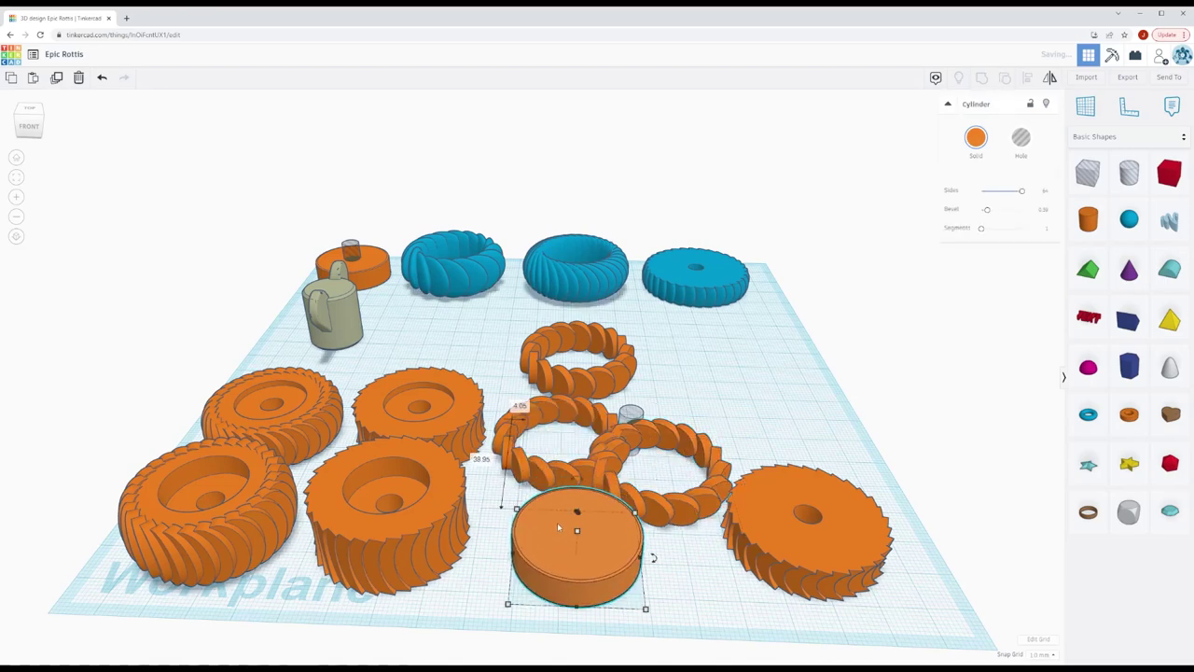
Review the separated wheel parts edge-on from a low side angle, then from above.
right_click_drag(573, 533, 669, 405)
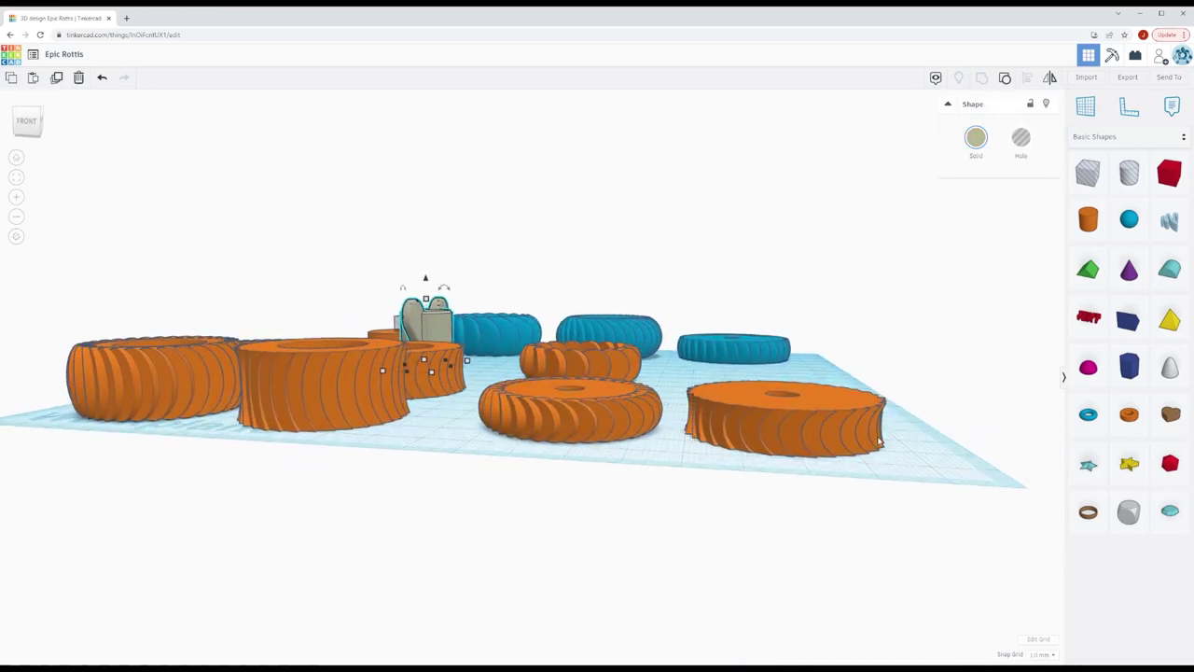
scroll(869, 436, "up", 5)
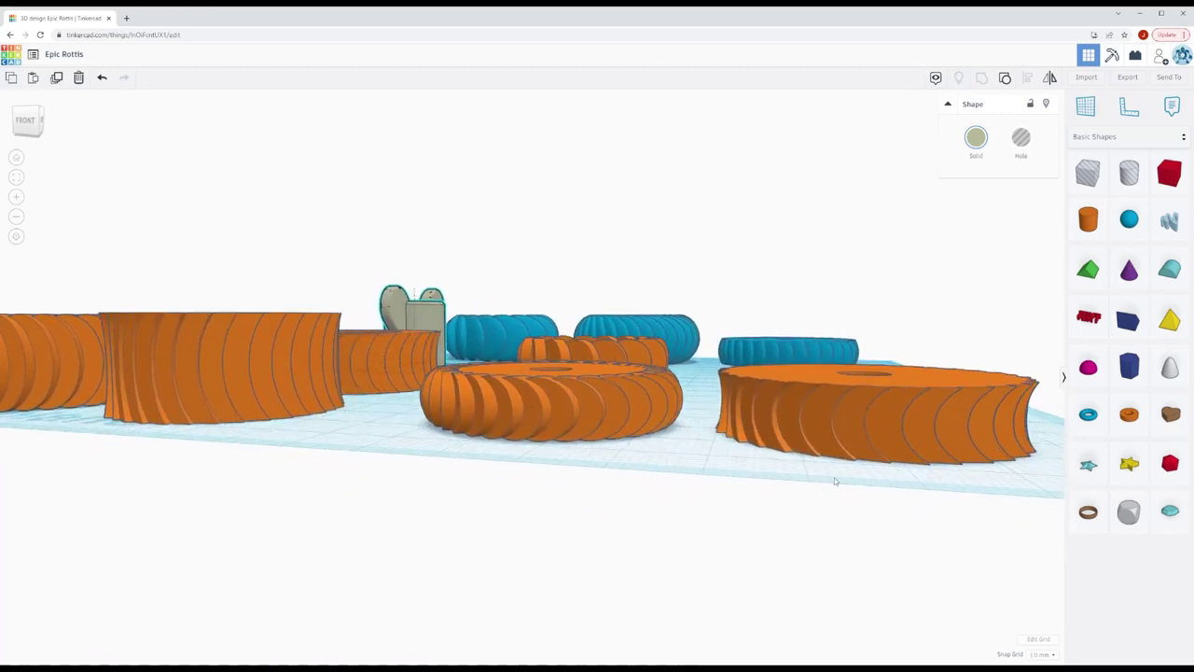
right_click_drag(827, 482, 763, 452)
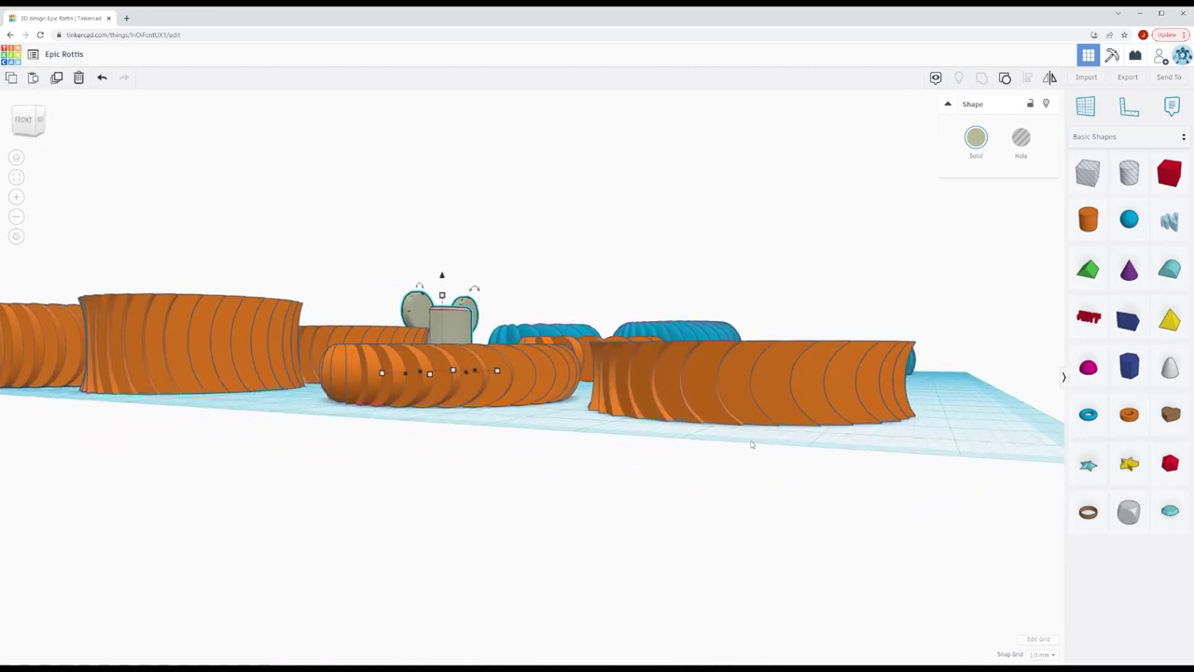
scroll(751, 444, "down", 5)
right_click_drag(635, 389, 579, 461)
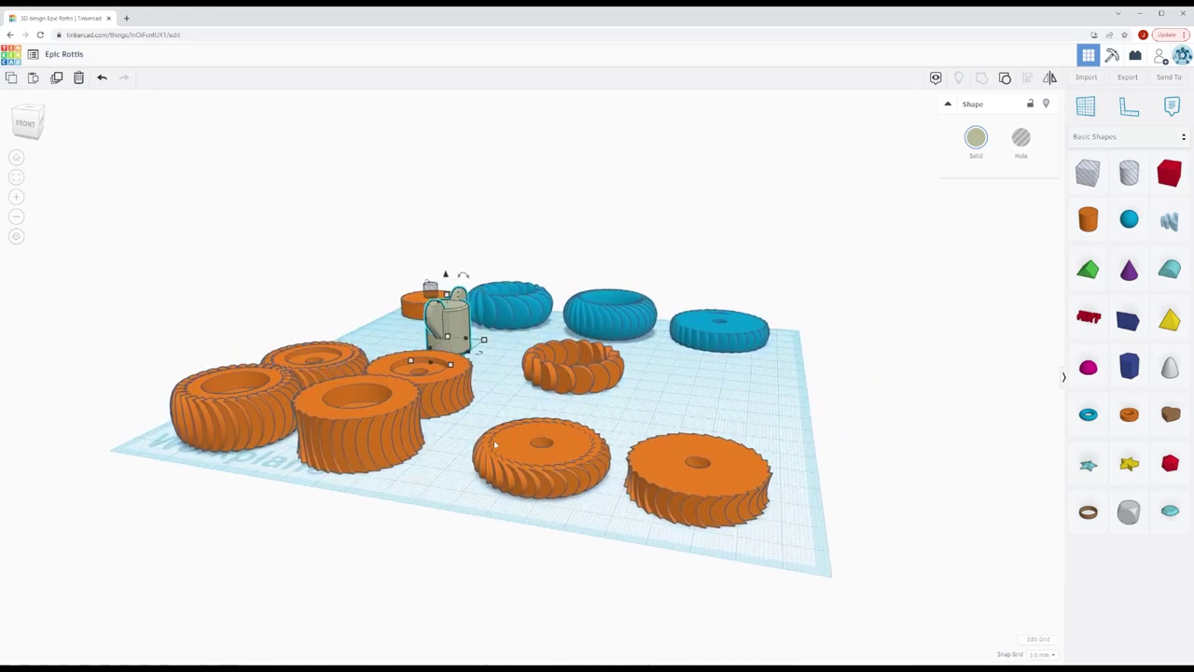
Move the right orange wheel back and ungroup it twice to expose its coin holes.
left_click(715, 510)
left_click_drag(727, 487, 755, 436)
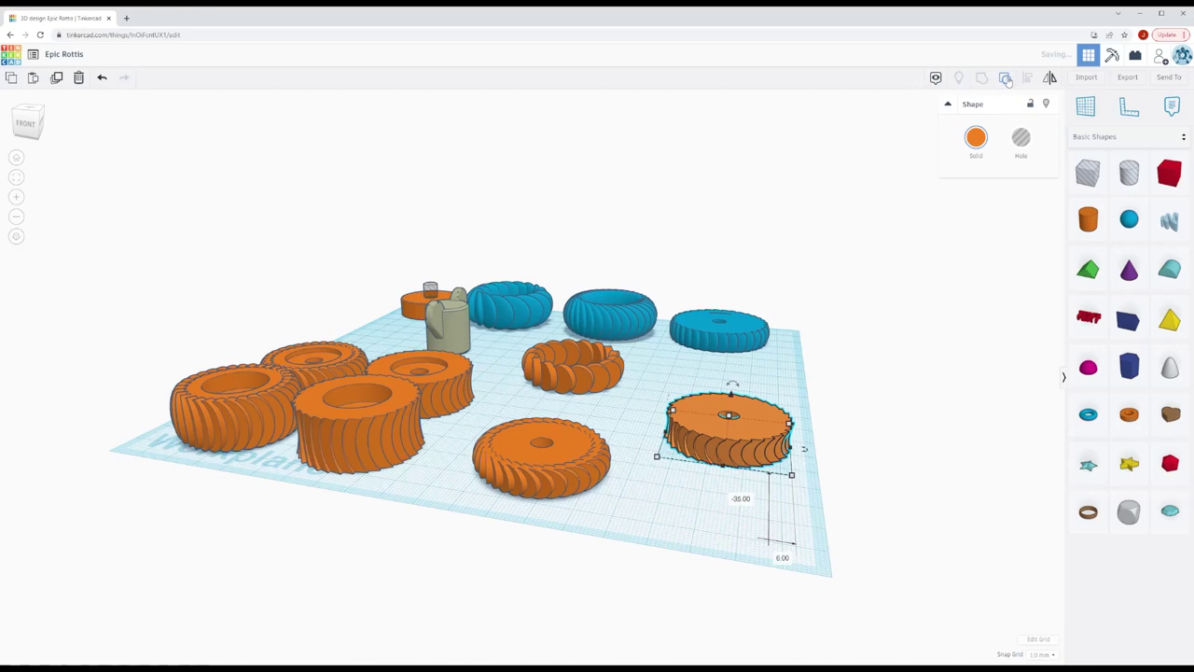
left_click(1007, 81)
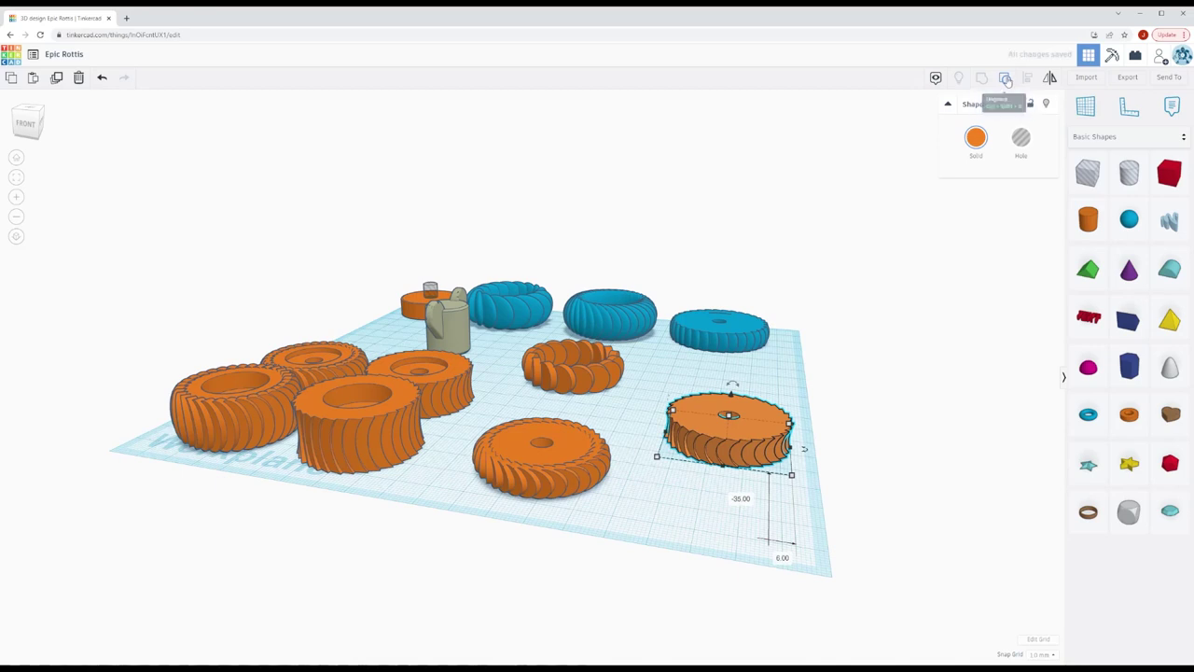
left_click(746, 443)
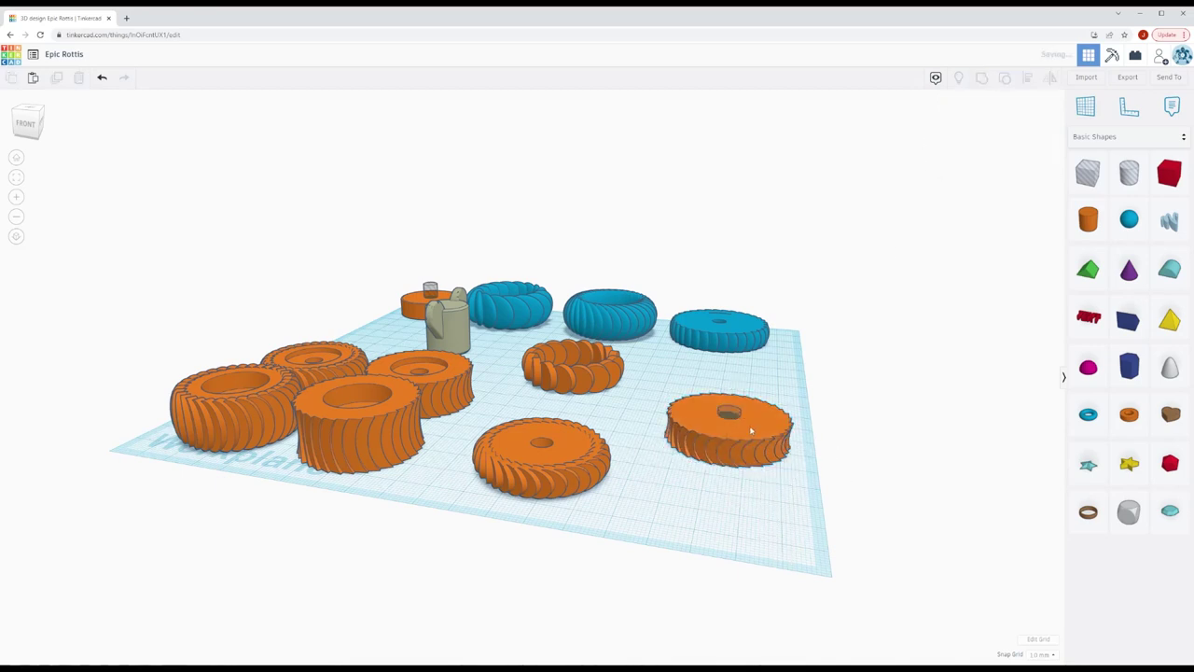
left_click(1007, 81)
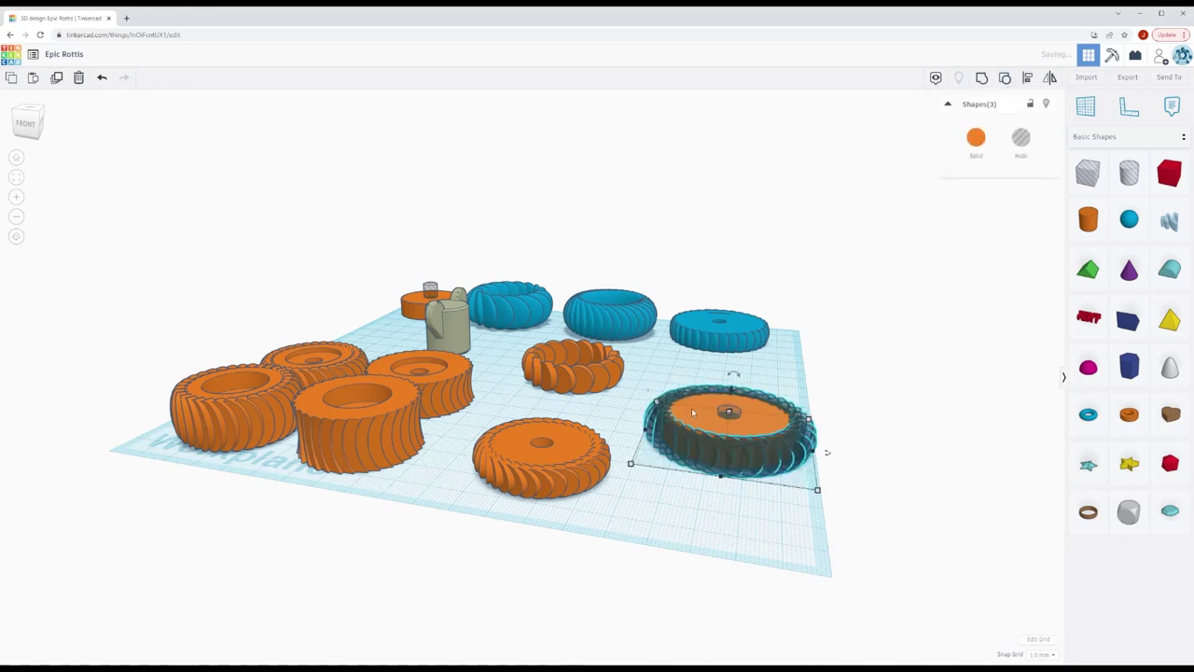
left_click(738, 531)
scroll(749, 458, "up", 3)
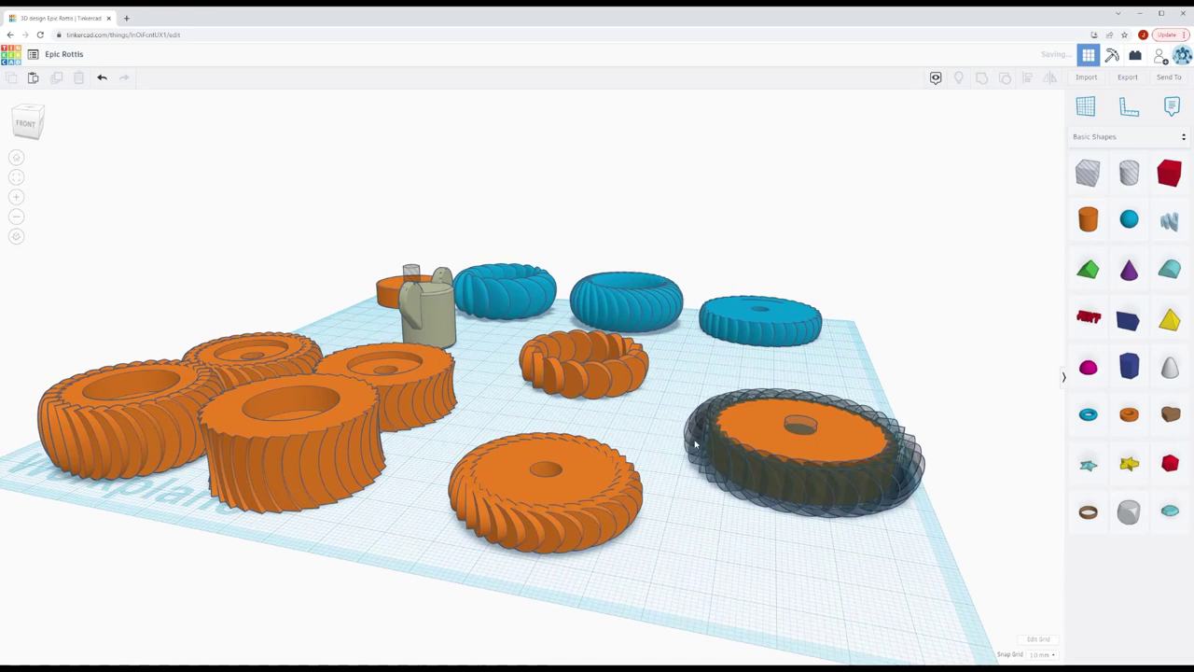
Turn the front-centre orange wheel into a translucent Hole shape.
left_click(580, 530)
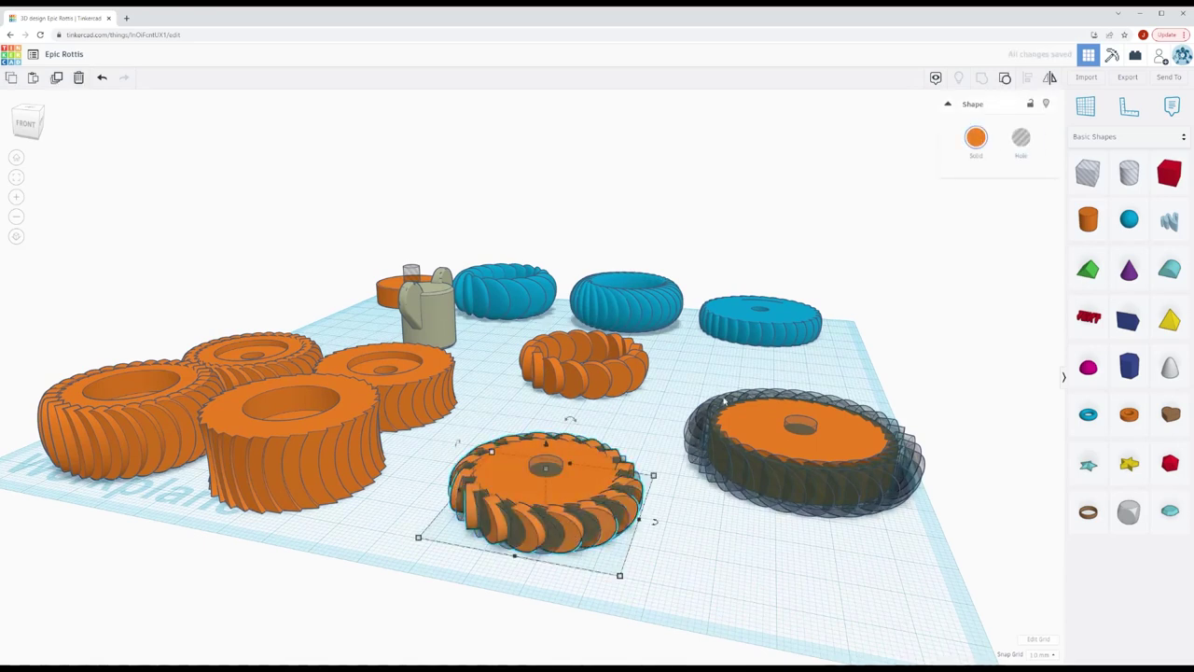
left_click(1021, 138)
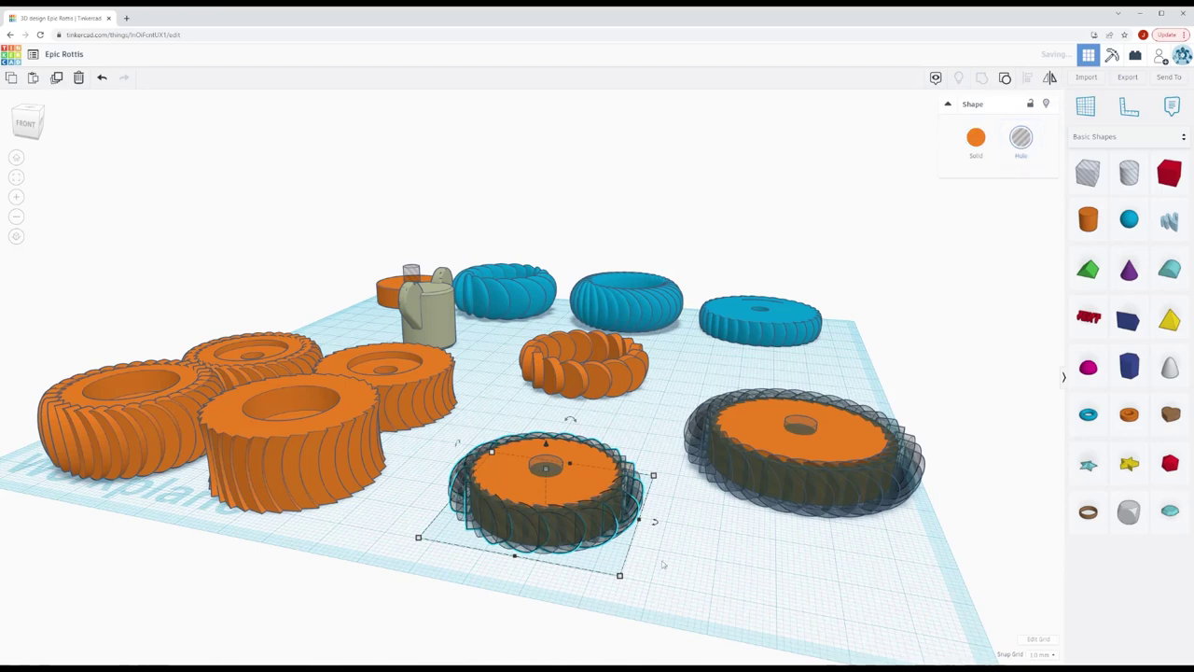
left_click(685, 579)
left_click_drag(428, 428, 457, 411)
left_click(630, 478)
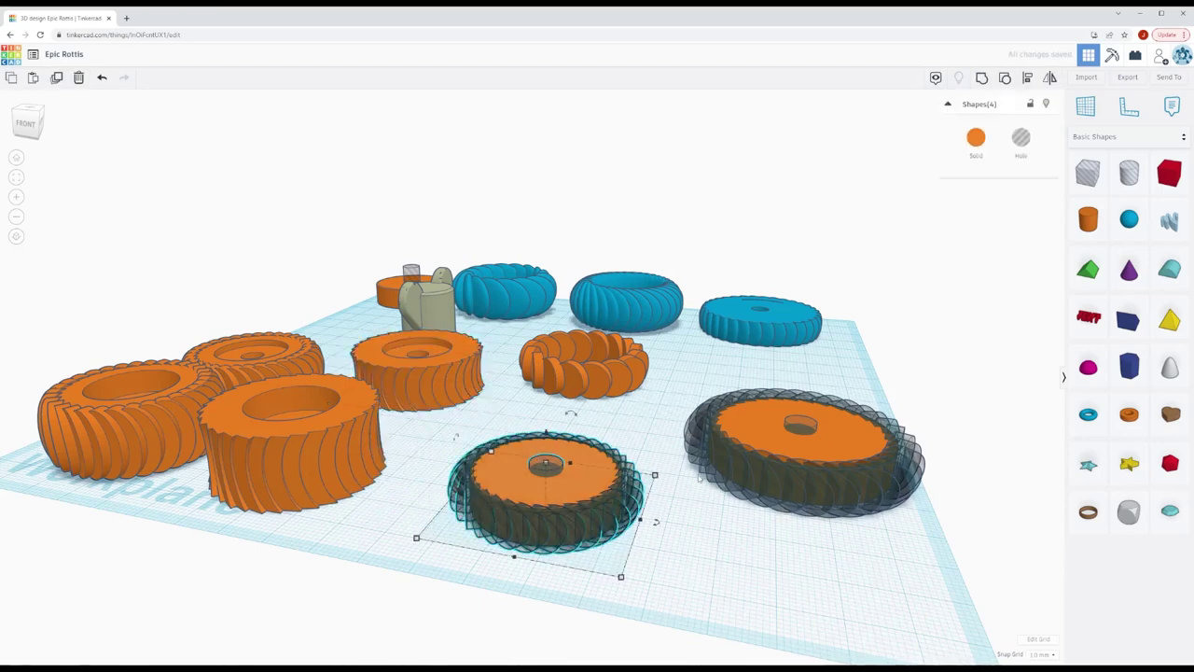
Undo to make the wheels solid, then inspect the driver's hex-socket underside.
key("ctrl+z")
key("ctrl+z")
key("ctrl+z")
key("ctrl+z")
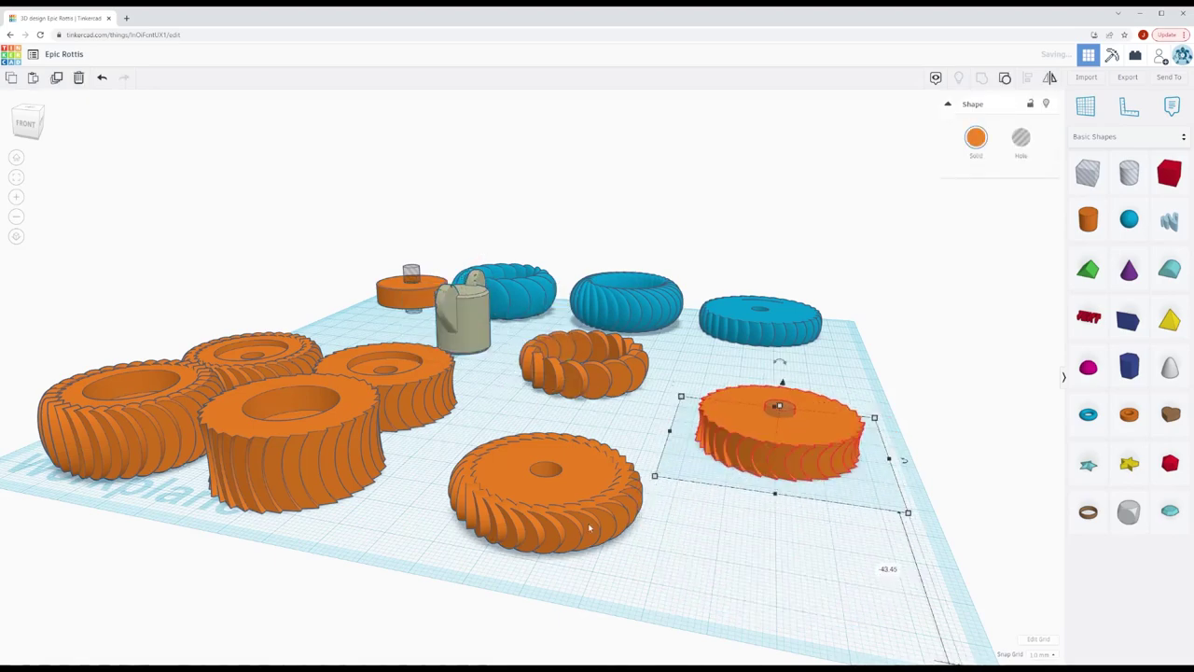
right_click_drag(589, 528, 653, 532)
scroll(653, 531, "up", 5)
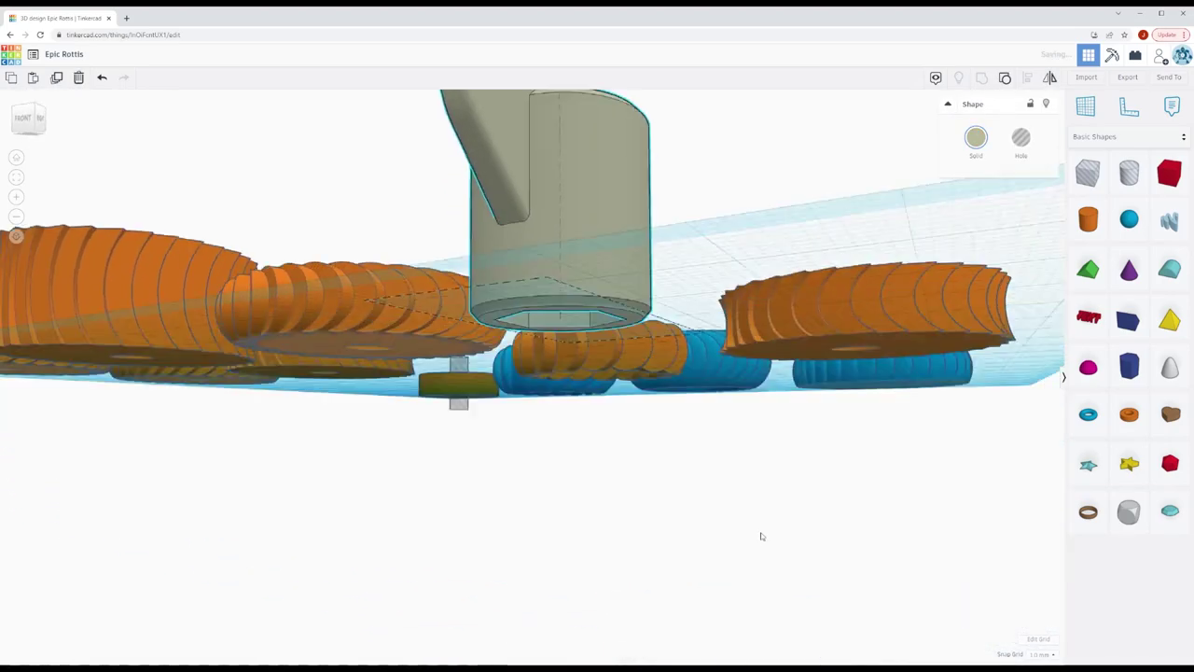
right_click_drag(760, 536, 764, 531)
scroll(554, 183, "up", 3)
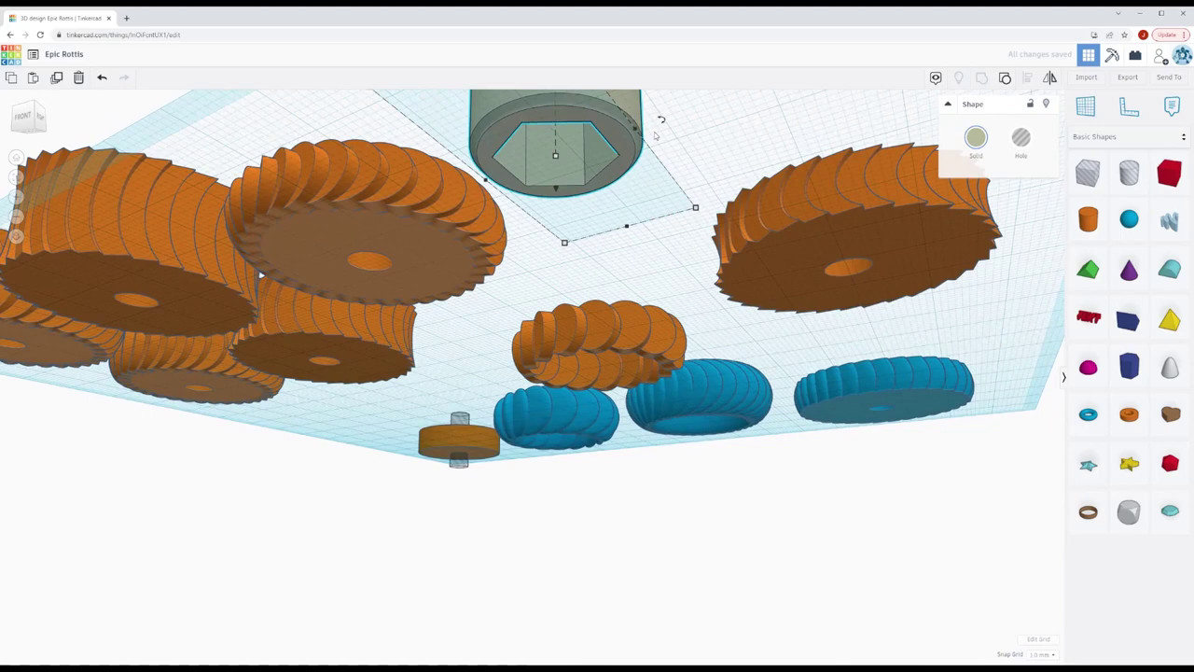
right_click_drag(656, 137, 658, 180)
scroll(665, 194, "down", 5)
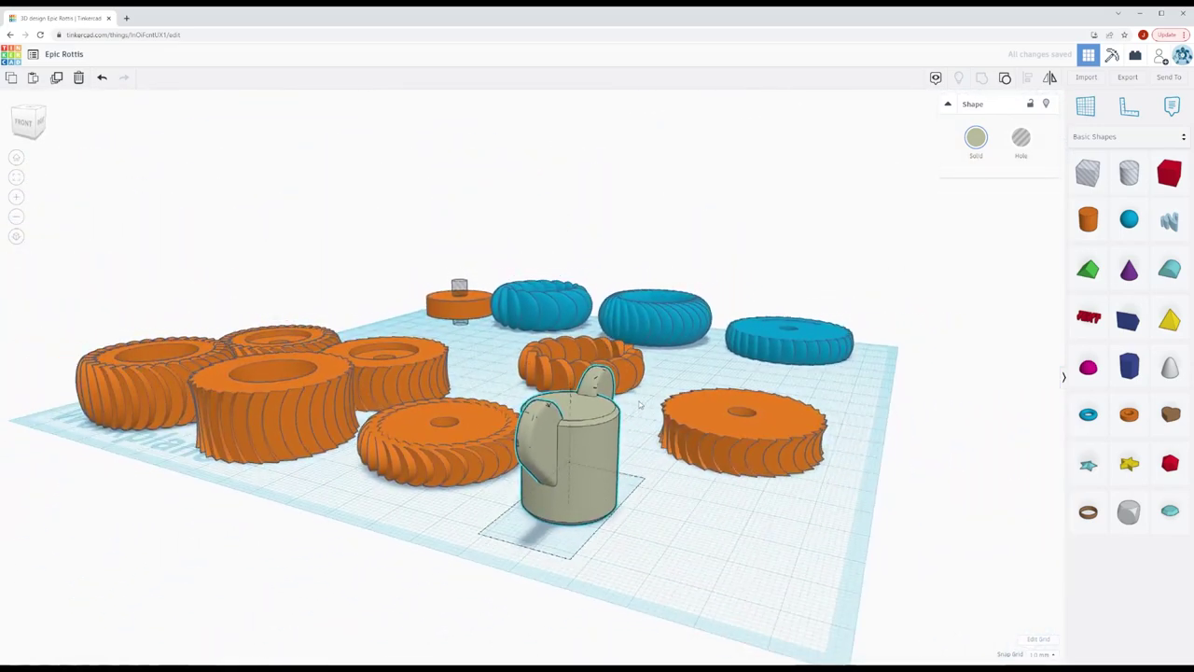
right_click_drag(640, 404, 578, 480)
Move the driver to the front and the right orange wheel to the centre, then fit the view.
left_click_drag(582, 474, 612, 511)
left_click(420, 494)
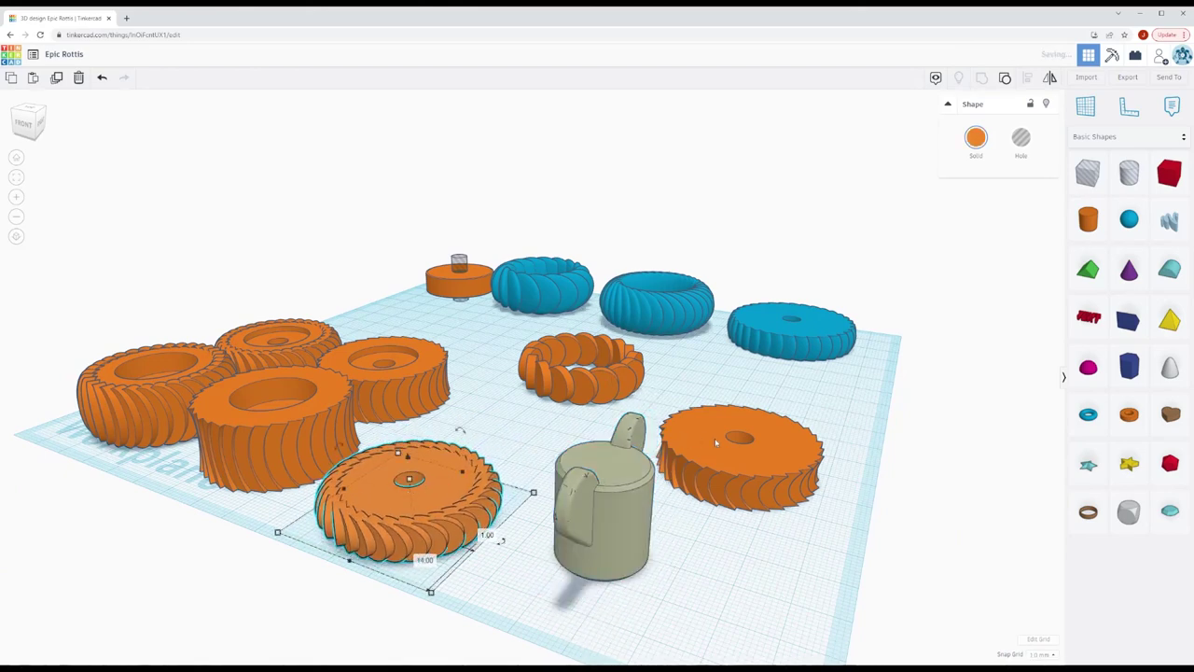
left_click_drag(715, 442, 468, 419)
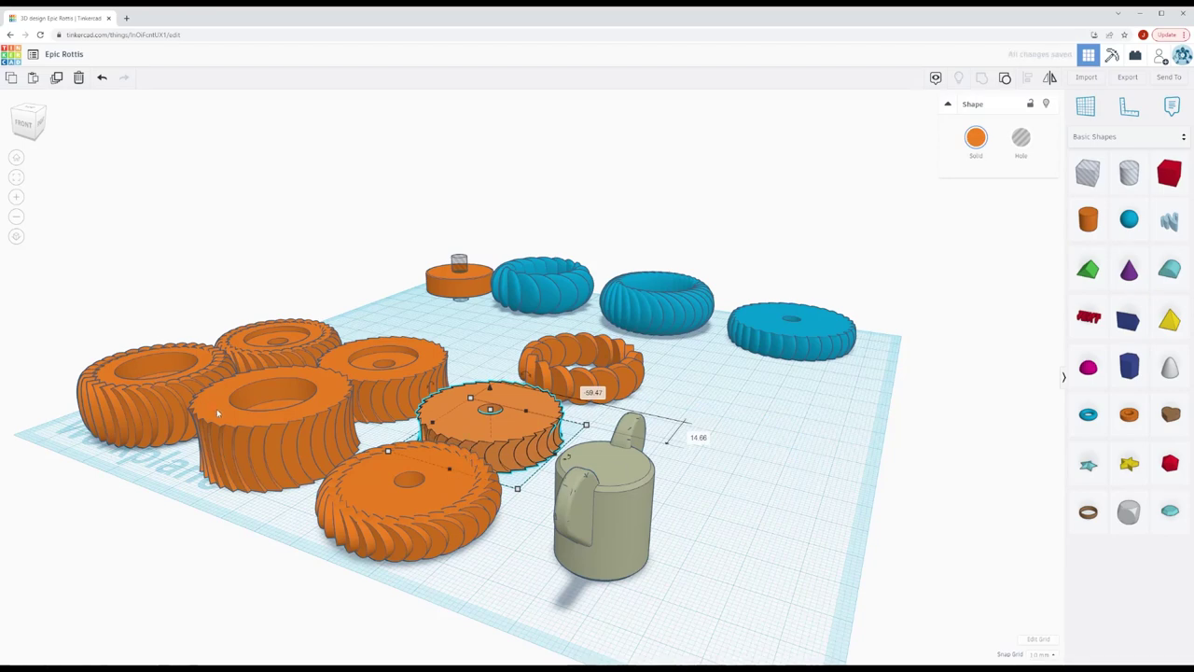
right_click_drag(307, 468, 274, 362)
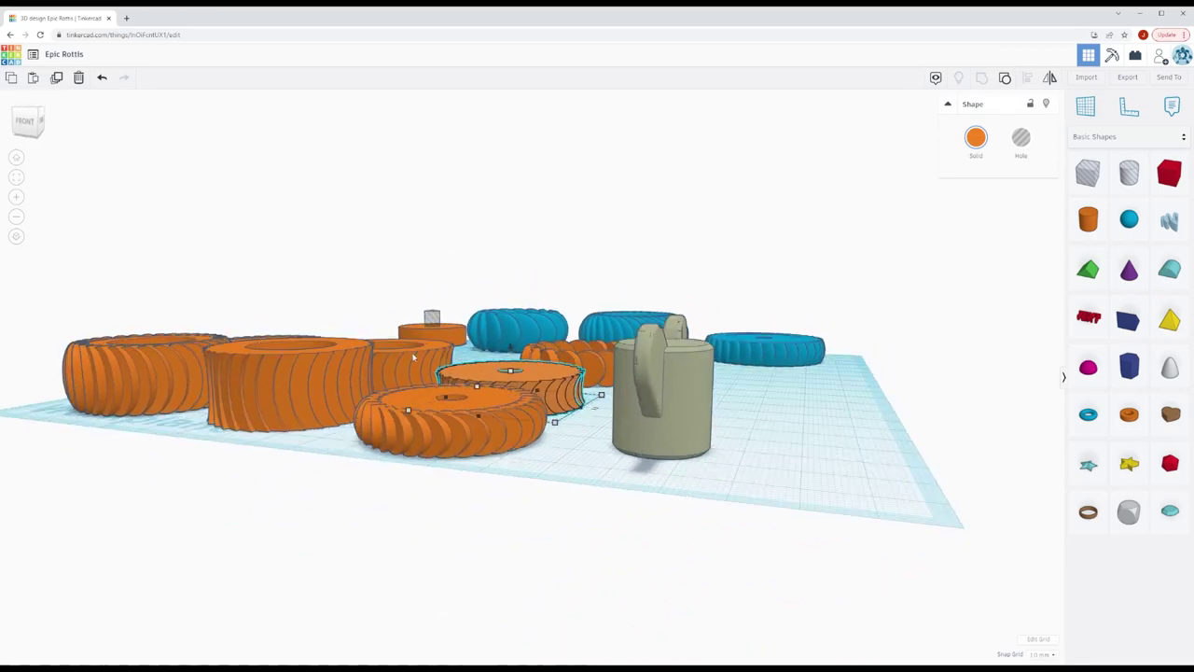
key("f")
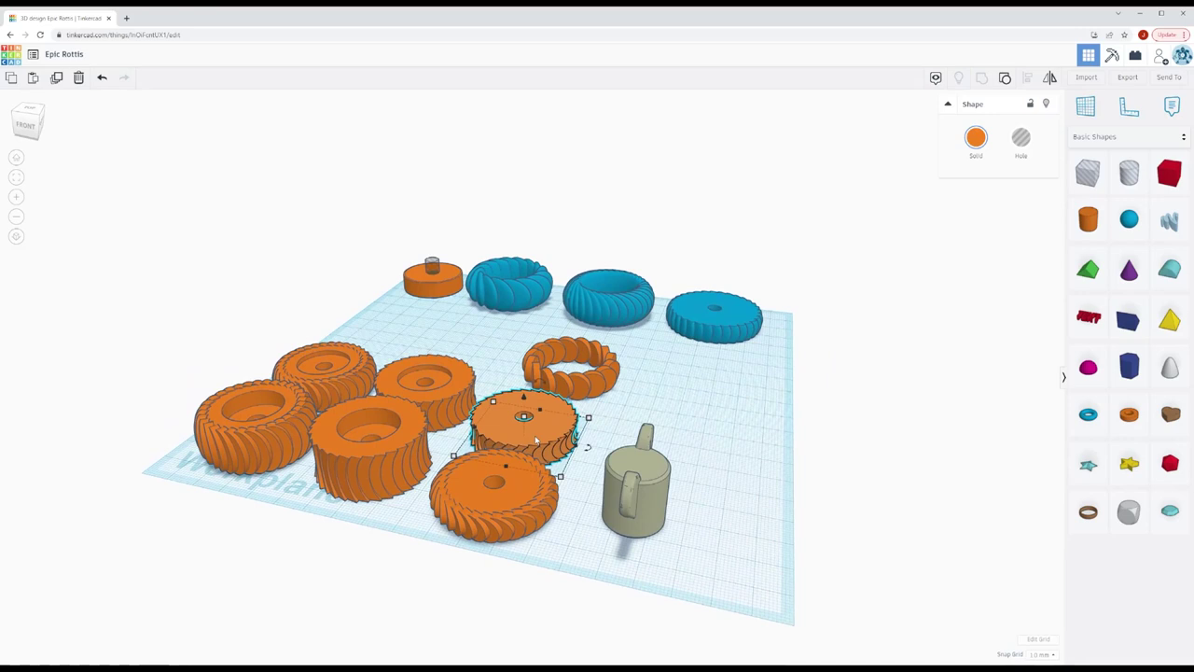